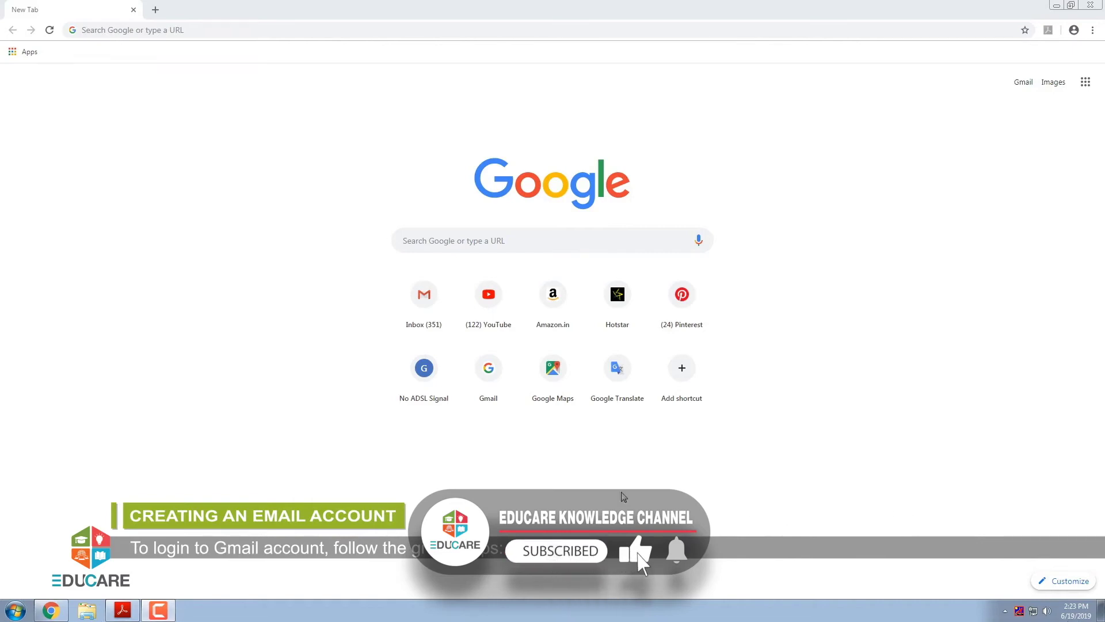
{"action": "left_click", "coordinate": [141, 32]}
{"action": "type", "text": "www.go"}
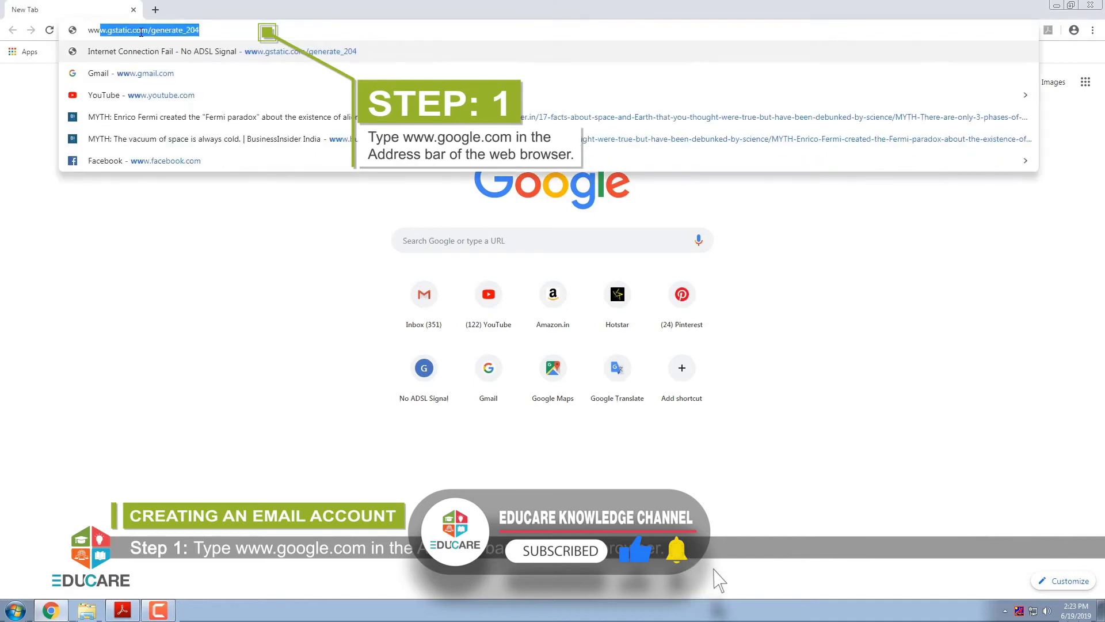
{"action": "type", "text": "ogle.com"}
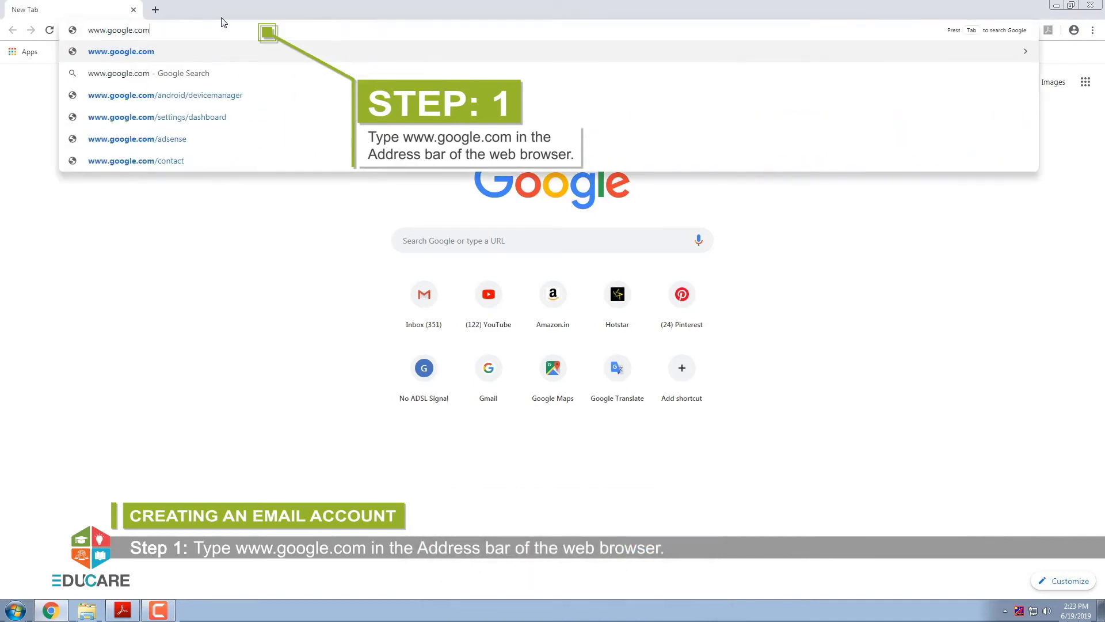
{"action": "key", "text": "Return"}
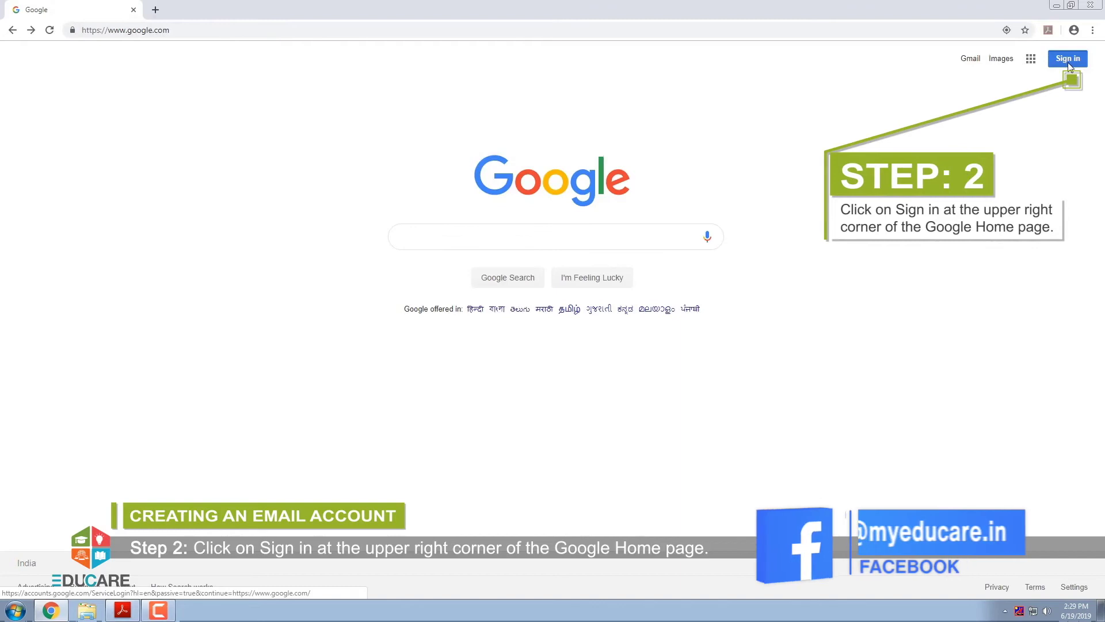
Step: Sign in to the Google account with its email address and password
{"action": "left_click", "coordinate": [1069, 62]}
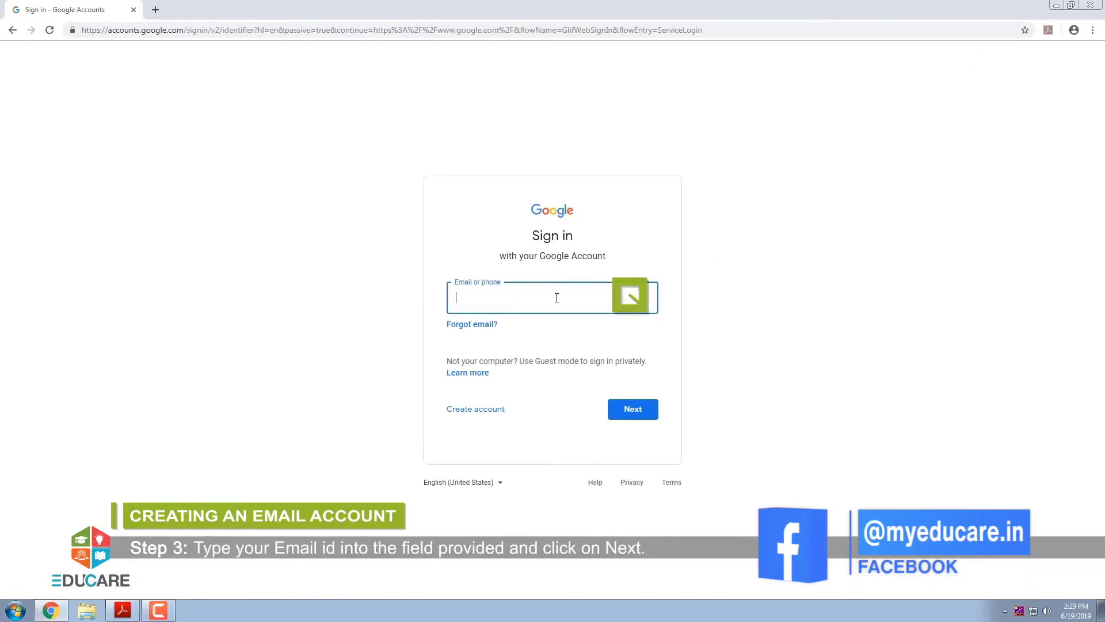
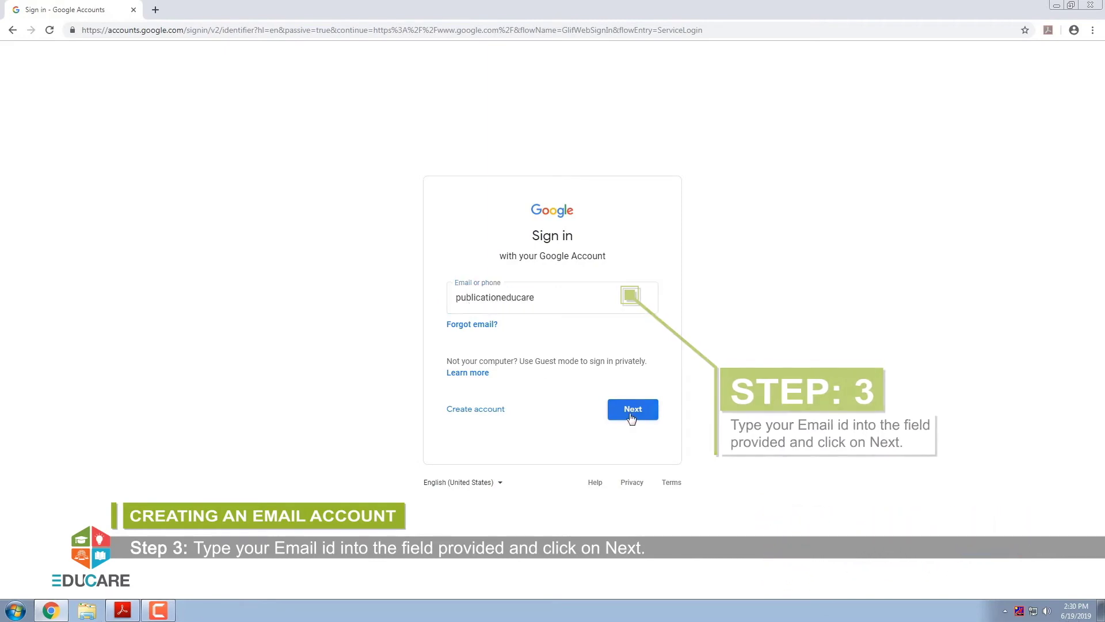
{"action": "left_click", "coordinate": [629, 416]}
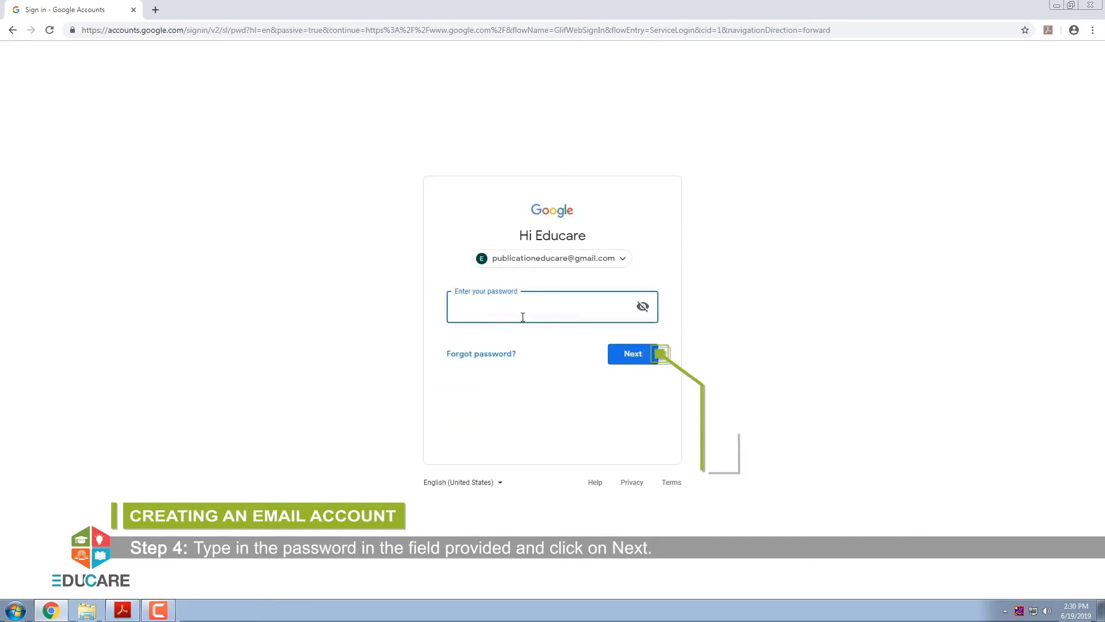
{"action": "type", "text": "••••••••••"}
{"action": "left_click", "coordinate": [634, 357]}
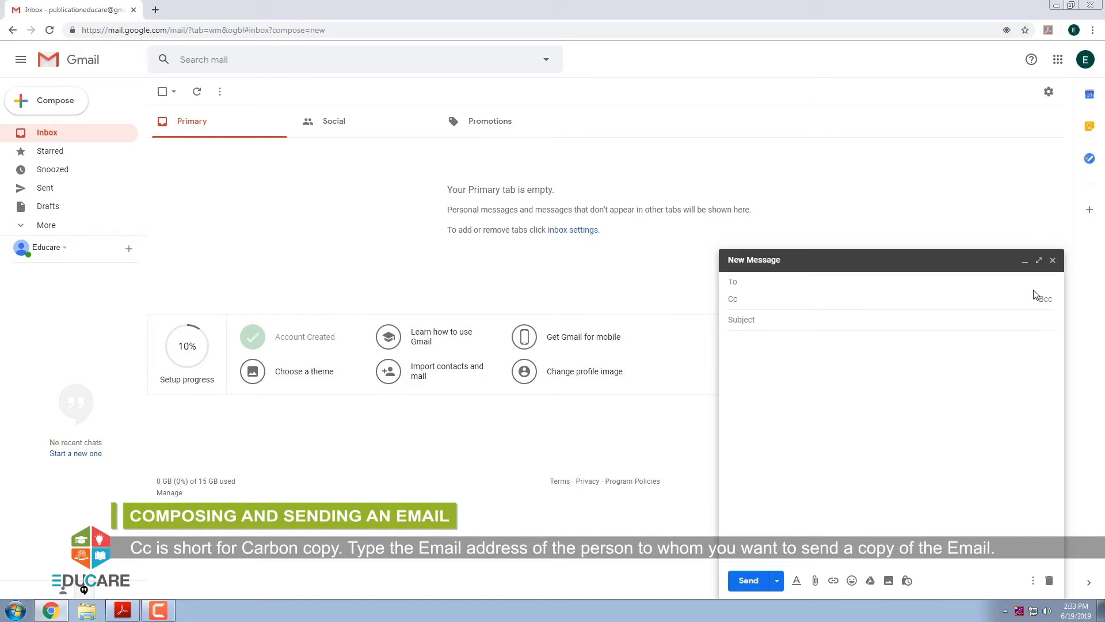
{"action": "left_click", "coordinate": [1045, 300]}
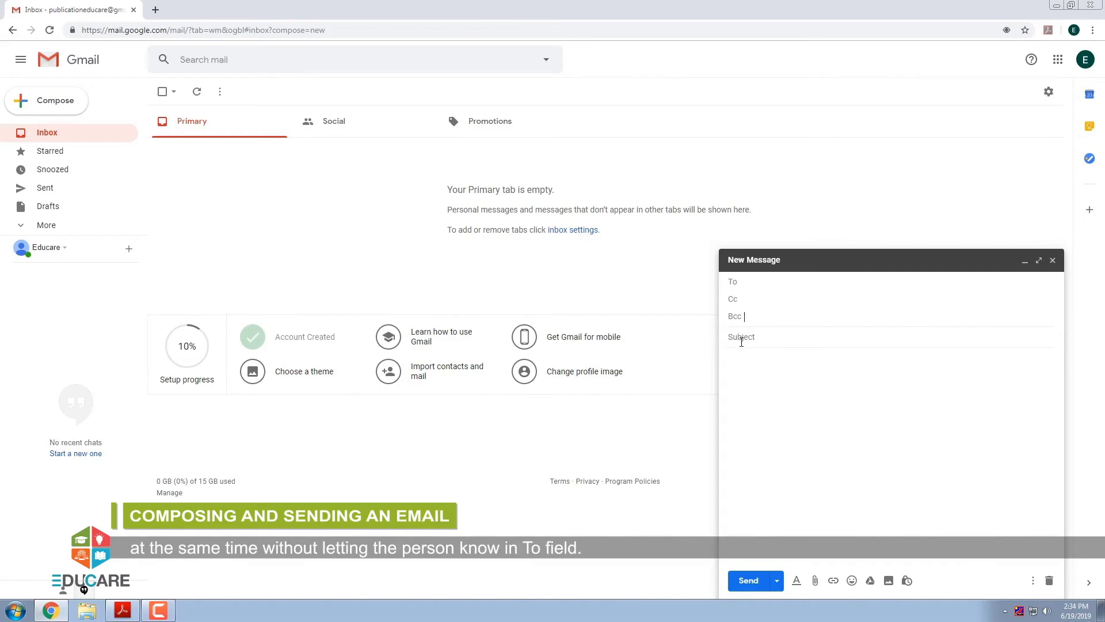
{"action": "left_click", "coordinate": [761, 339]}
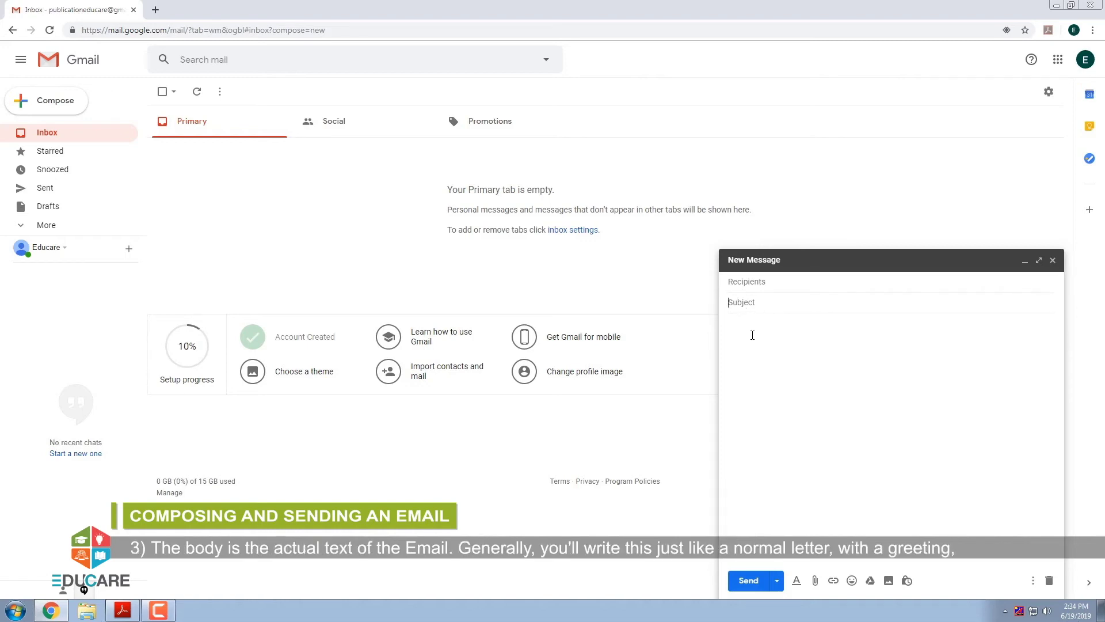
{"action": "left_click", "coordinate": [752, 335]}
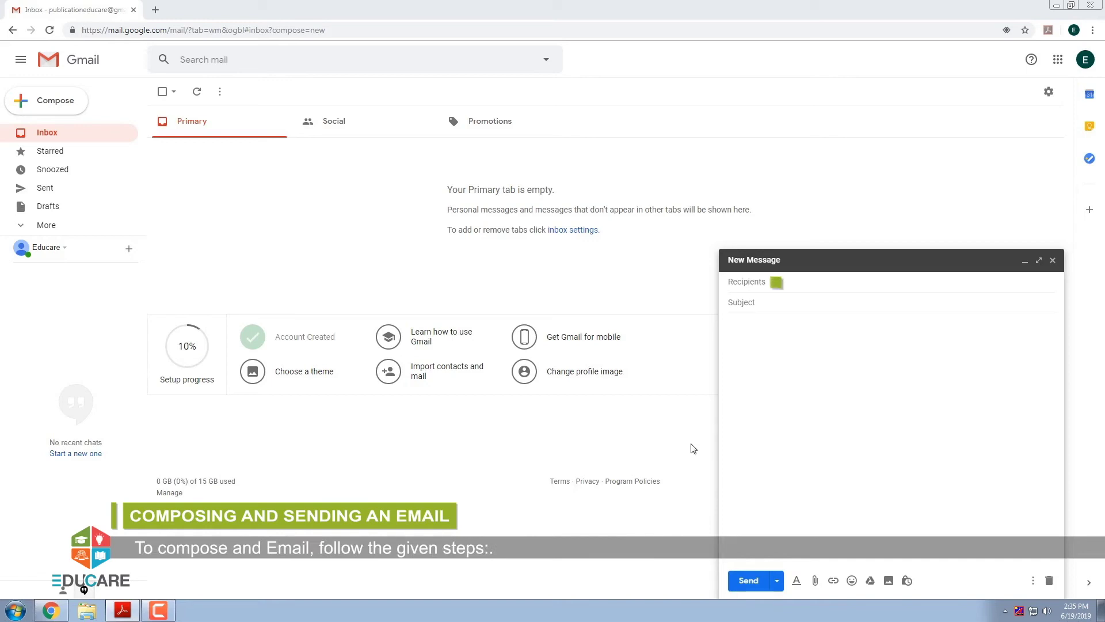
Step: Address the draft to the recipient's Gmail address with the subject 'Educational Book'
{"action": "left_click", "coordinate": [754, 285]}
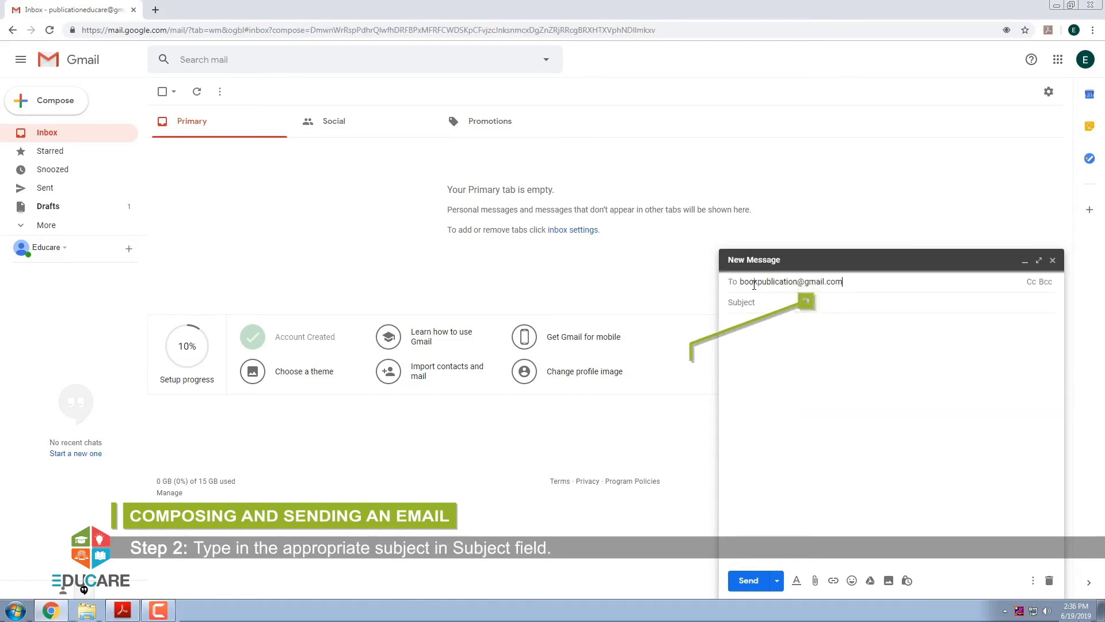
{"action": "left_click", "coordinate": [768, 301]}
{"action": "type", "text": "Educatio"}
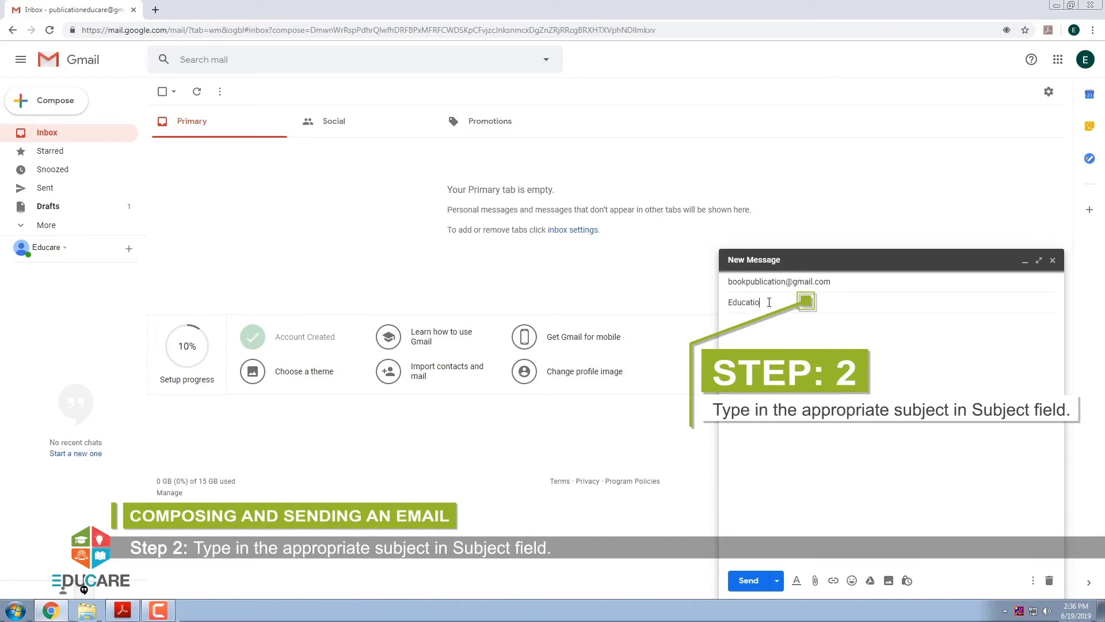
{"action": "type", "text": "nal Book"}
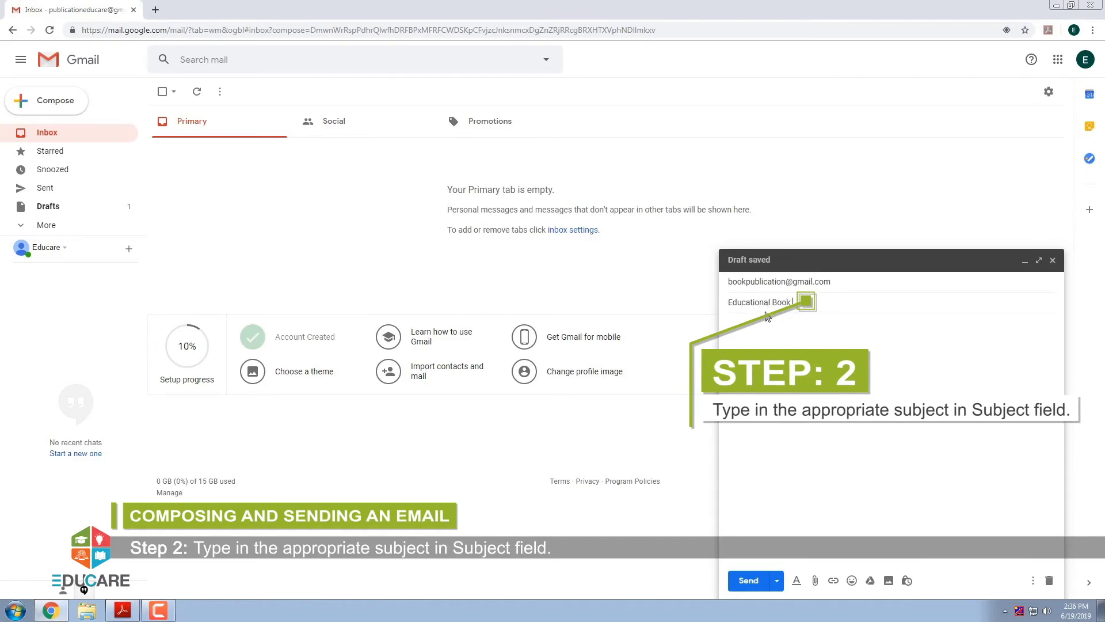
Step: Write the body 'Dear Sir, Please find the below link of attached book', fixing 'atteched' to 'attached'
{"action": "left_click", "coordinate": [740, 333]}
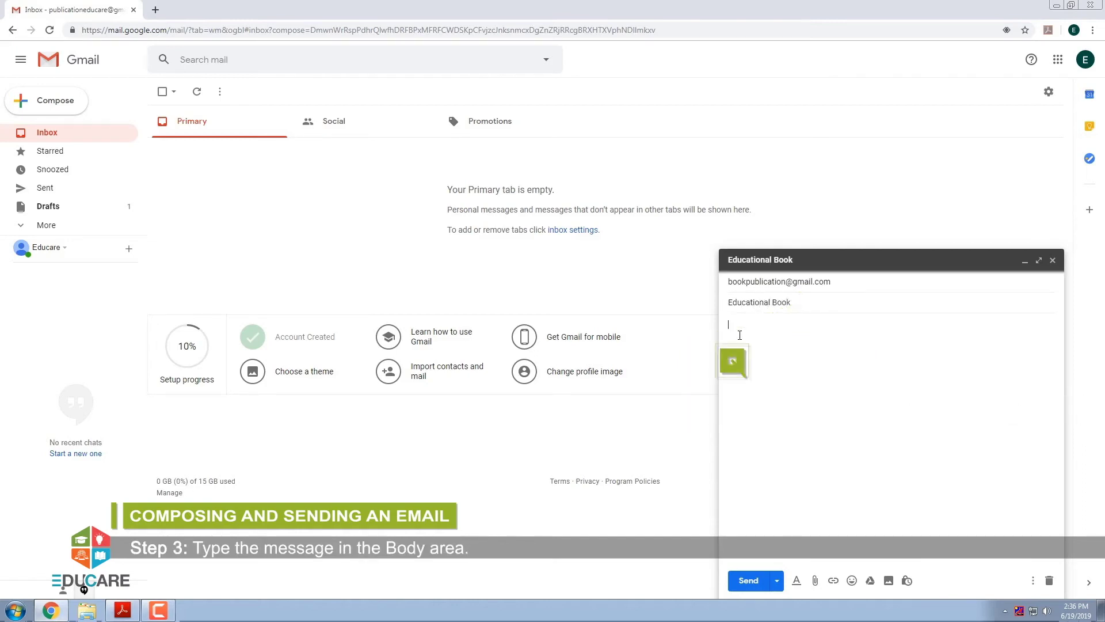
{"action": "type", "text": "Dear Sir,"}
{"action": "key", "text": "Return"}
{"action": "type", "text": "Please find the b"}
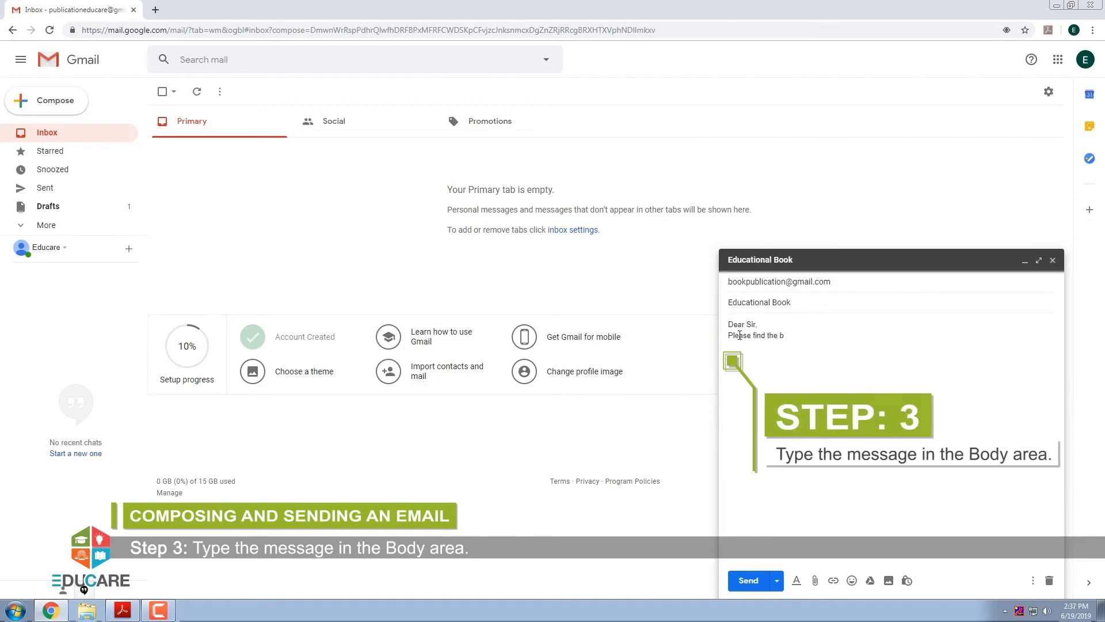
{"action": "type", "text": "elow link of atteched book"}
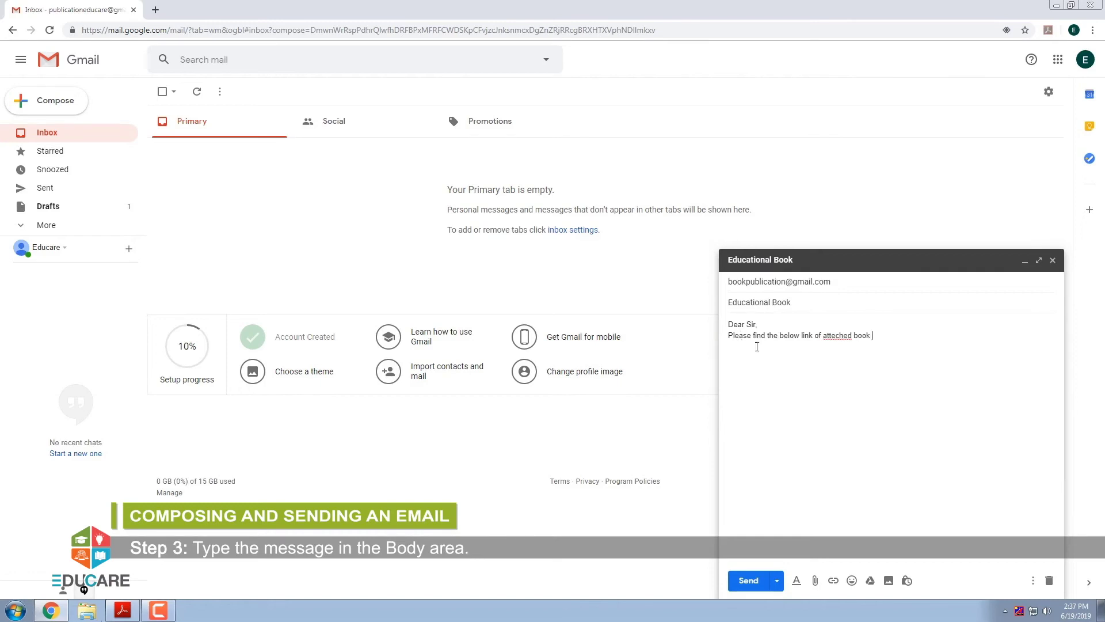
{"action": "right_click", "coordinate": [825, 335]}
{"action": "left_click", "coordinate": [846, 341]}
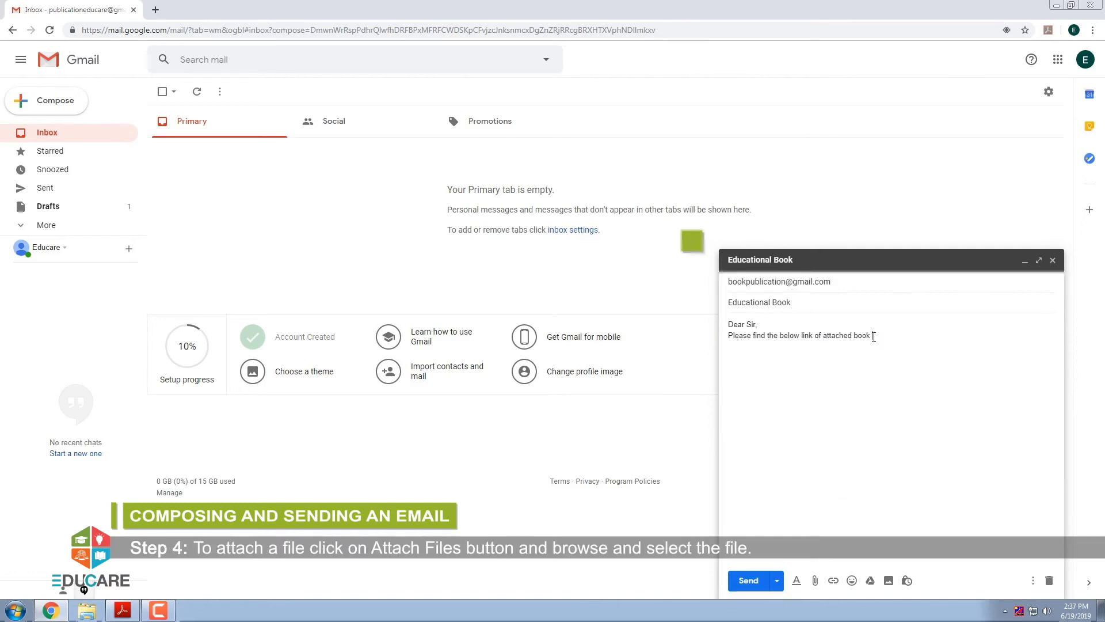
Step: Attach Science Project.pptx from the Documents library to the message
{"action": "left_click", "coordinate": [816, 581]}
{"action": "left_click", "coordinate": [440, 115]}
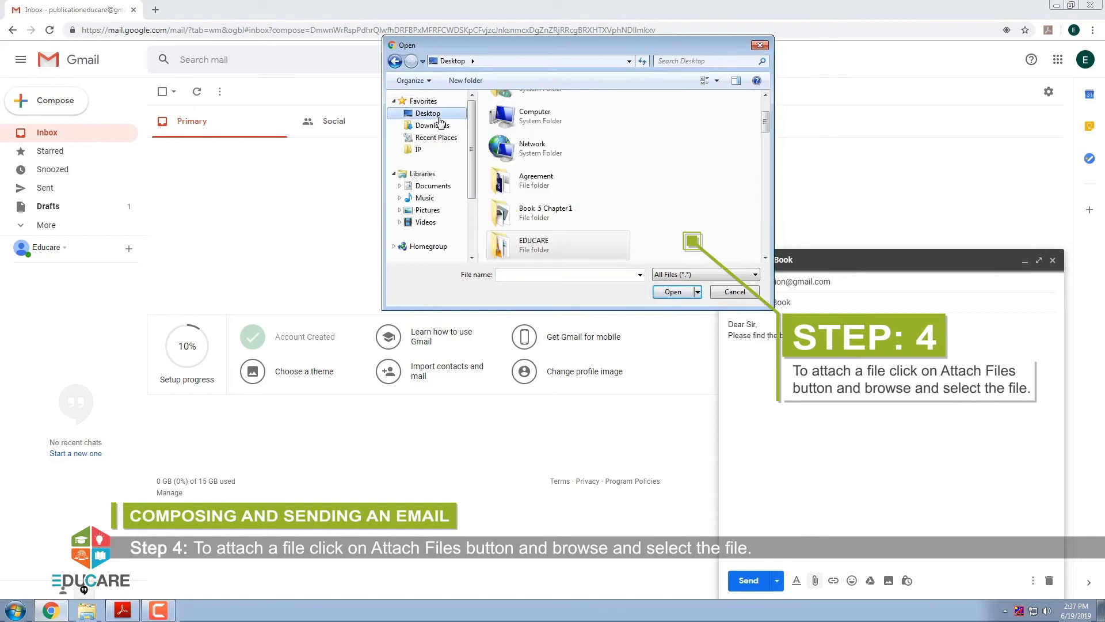
{"action": "left_click", "coordinate": [433, 185]}
{"action": "left_click", "coordinate": [518, 215]}
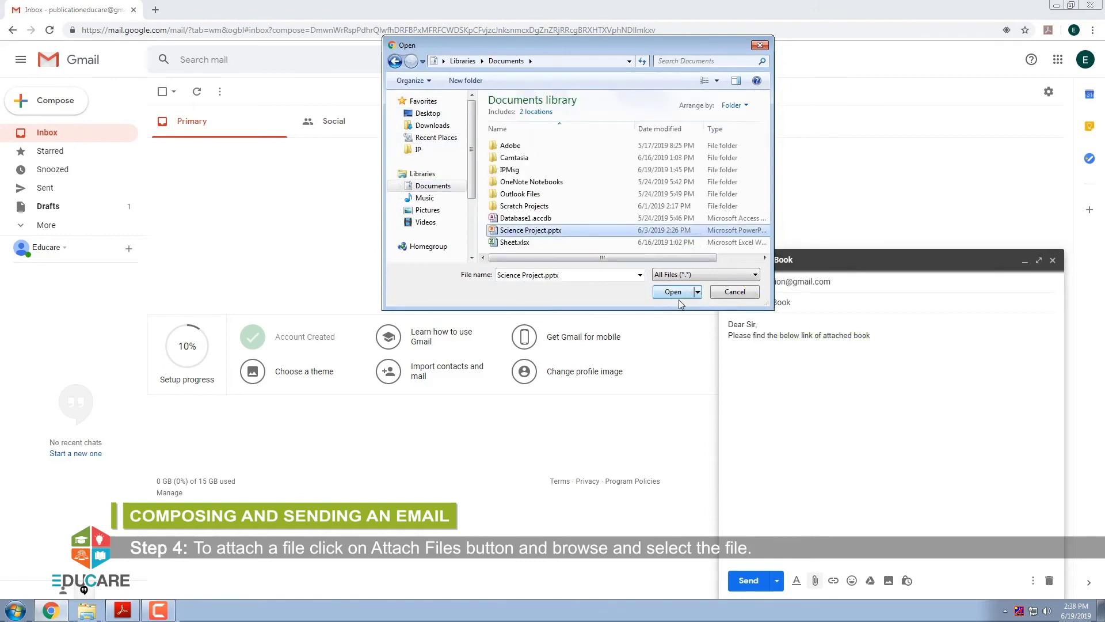
{"action": "left_click", "coordinate": [673, 291]}
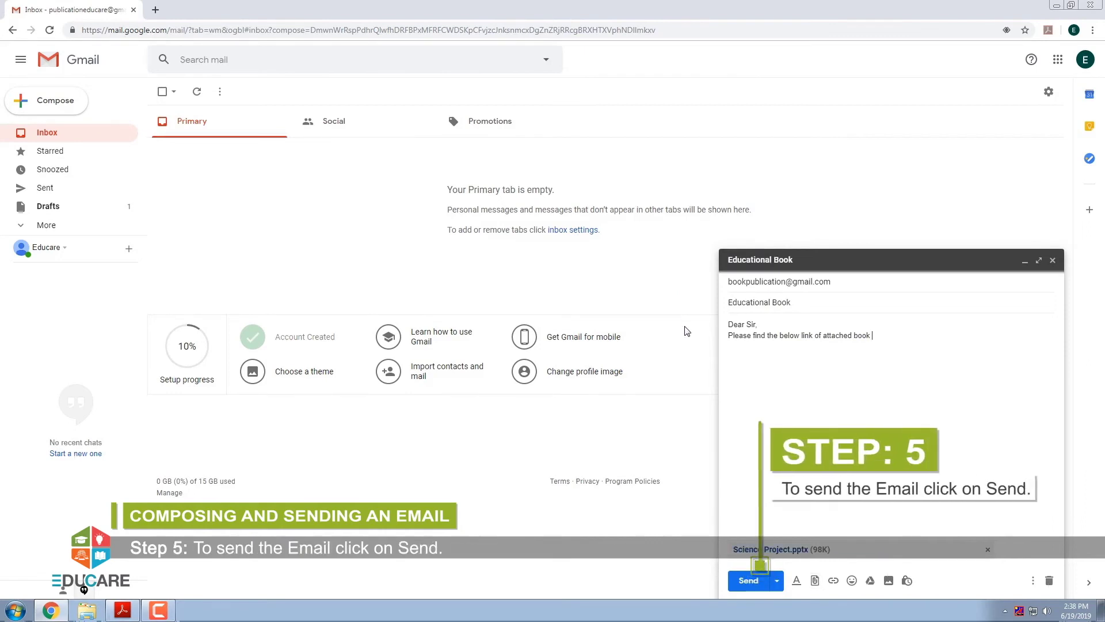
Step: Send the Educational Book message and view it in the Sent folder
{"action": "left_click", "coordinate": [749, 581]}
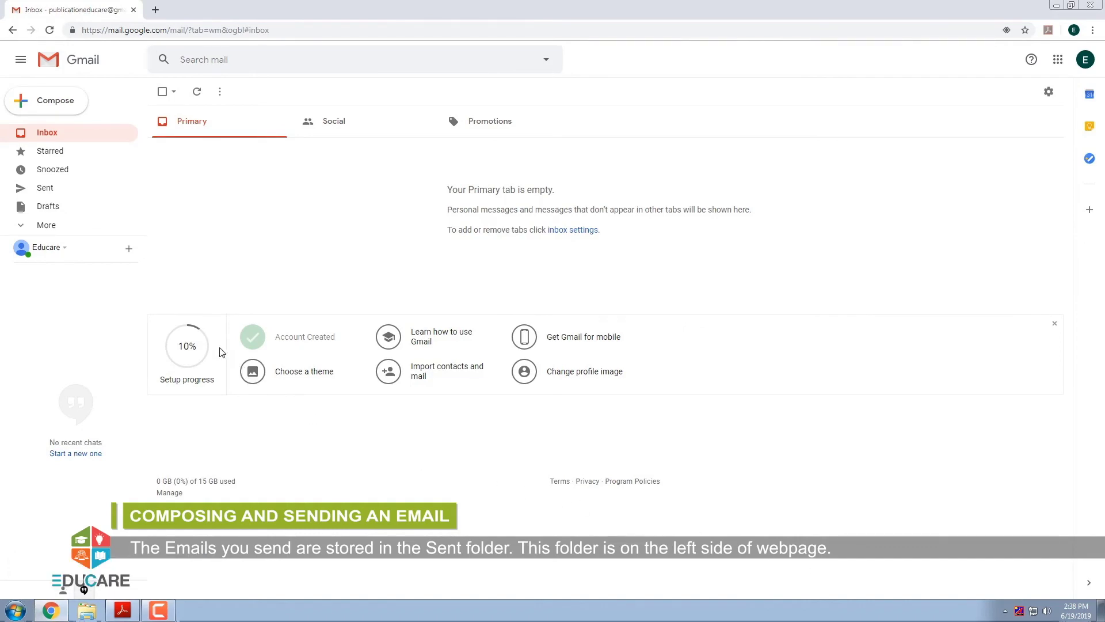
{"action": "left_click", "coordinate": [44, 189]}
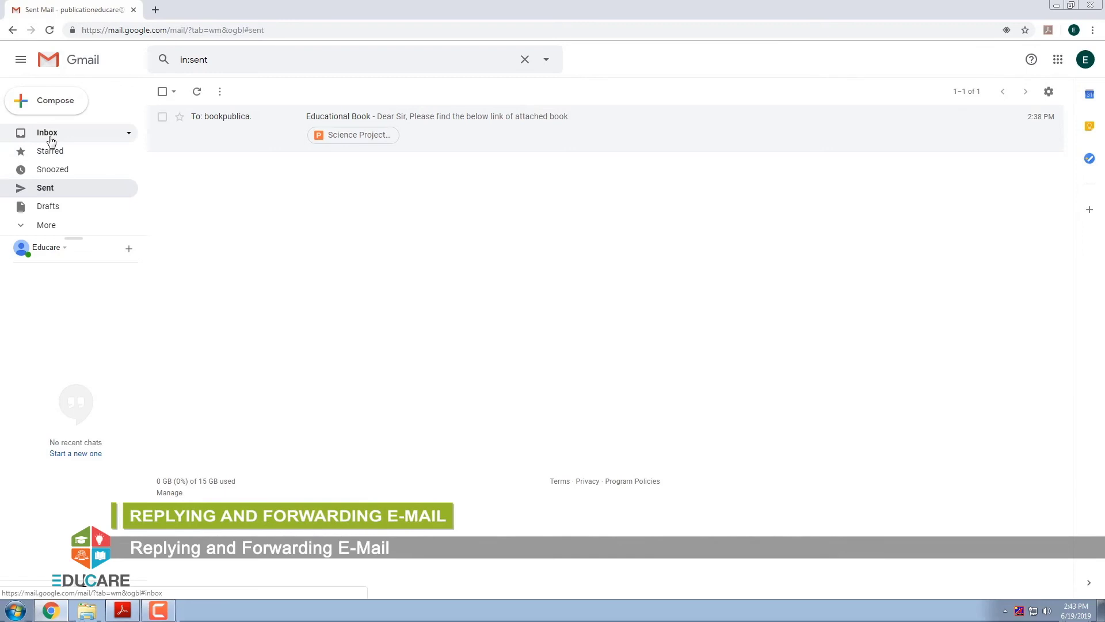
Step: Return to the Inbox and open the E-Learning Module email
{"action": "left_click", "coordinate": [50, 137]}
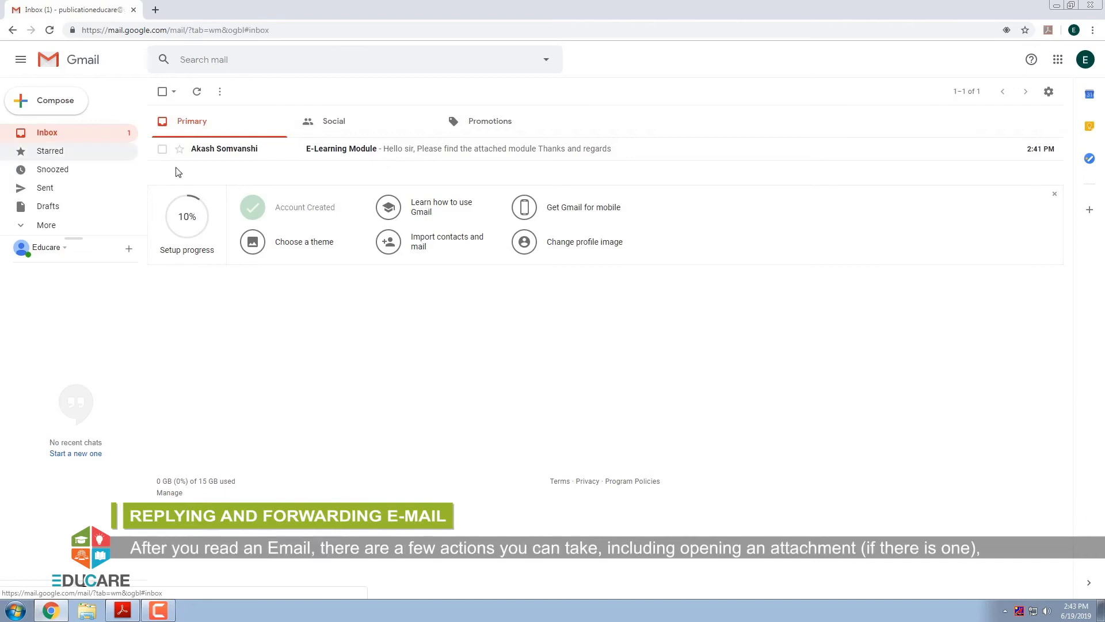
{"action": "left_click", "coordinate": [358, 155]}
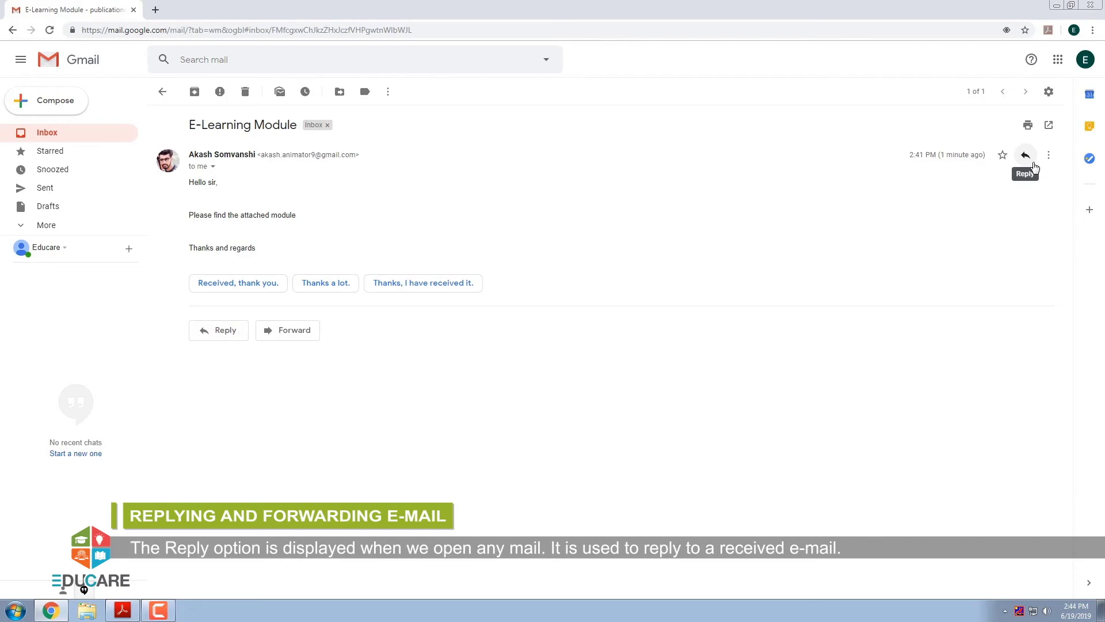
Step: Open an inline reply to the E-Learning Module email's sender
{"action": "left_click", "coordinate": [1034, 165]}
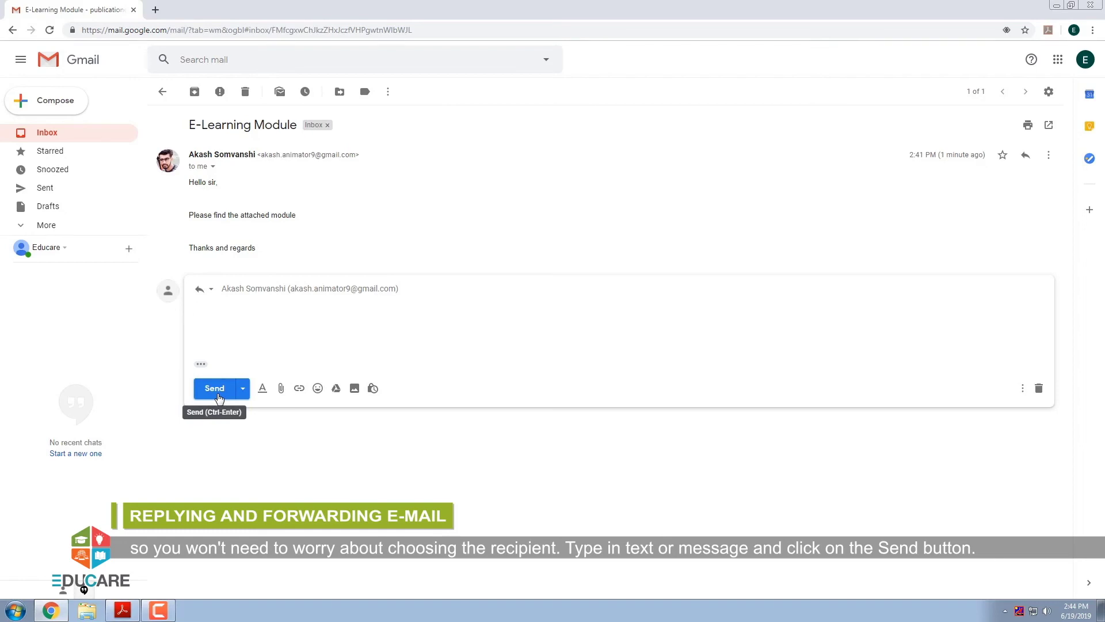
{"action": "left_click", "coordinate": [345, 431]}
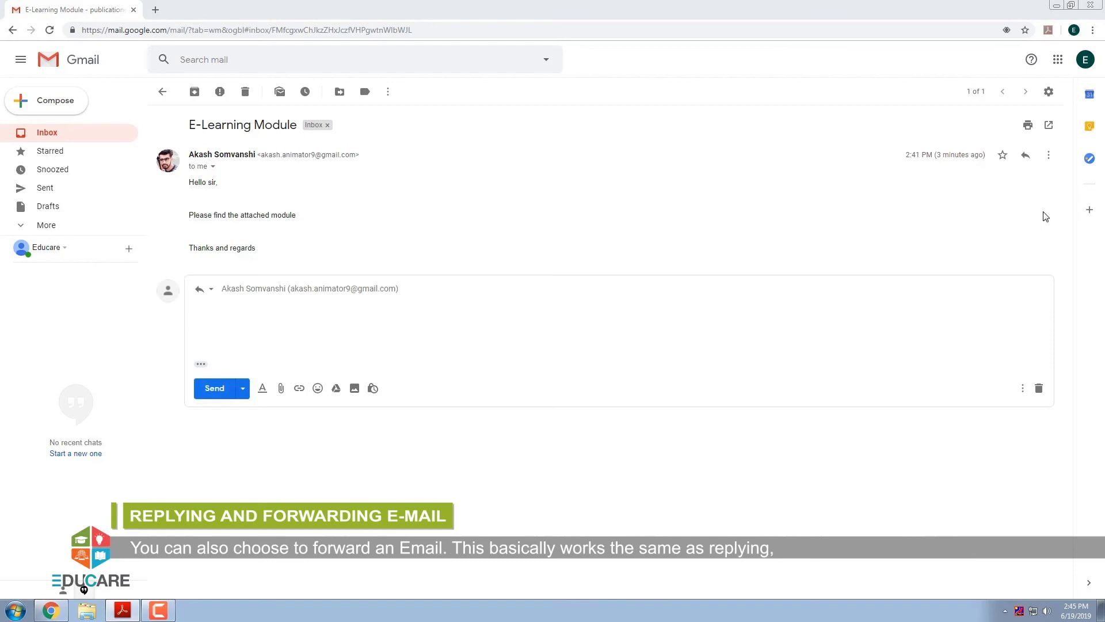
Step: Check the message's More menu for Forward, then show the account panel with Sign out
{"action": "left_click", "coordinate": [1050, 156]}
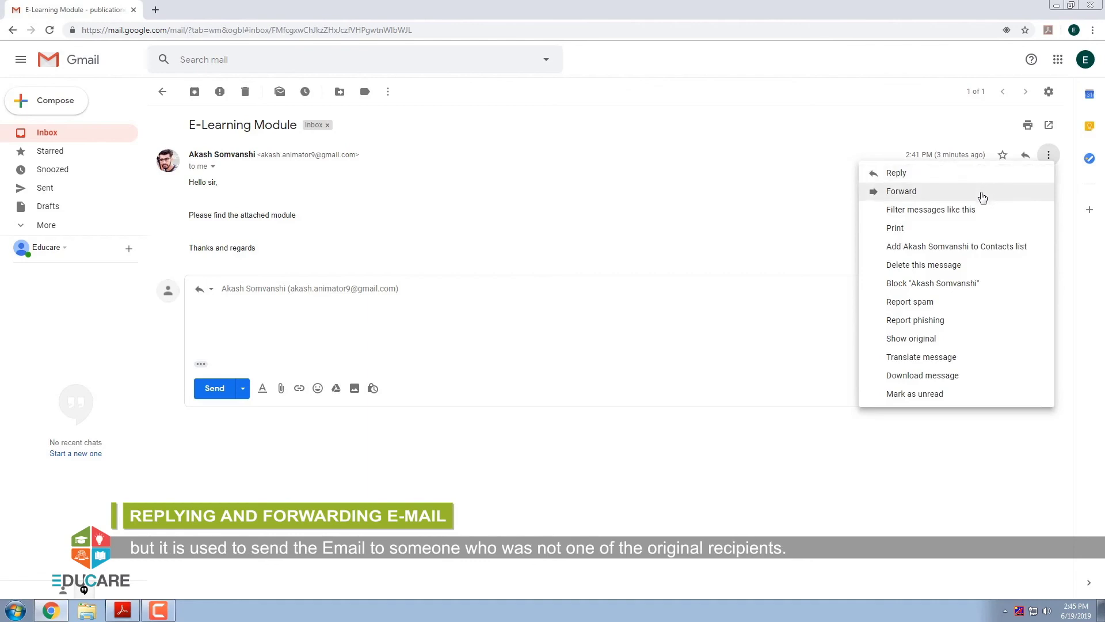
{"action": "left_click", "coordinate": [927, 432]}
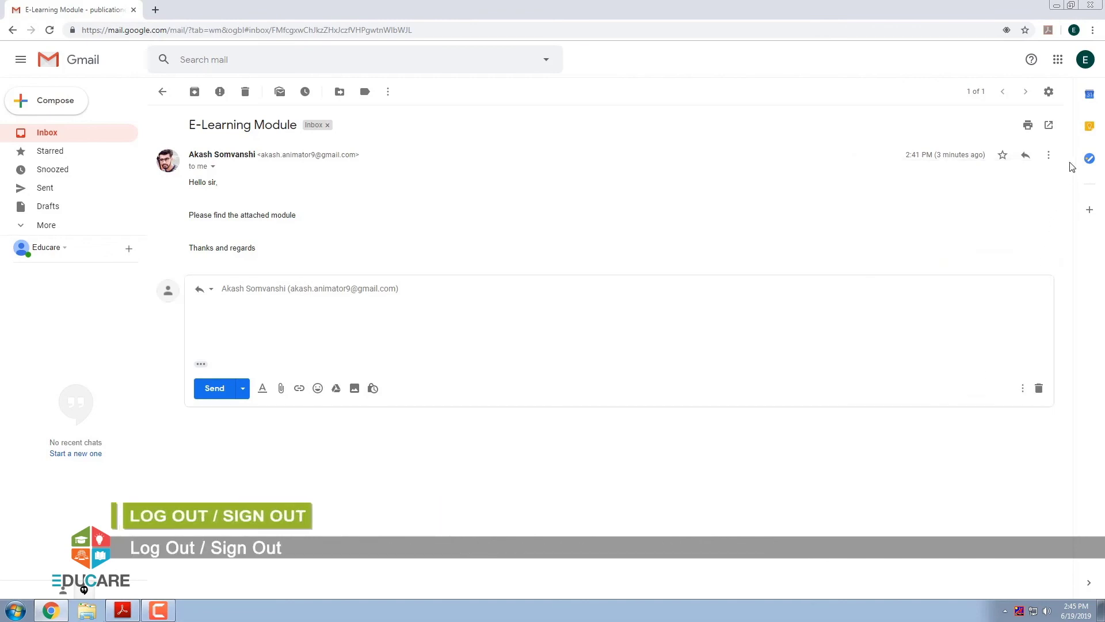
{"action": "left_click", "coordinate": [1085, 62]}
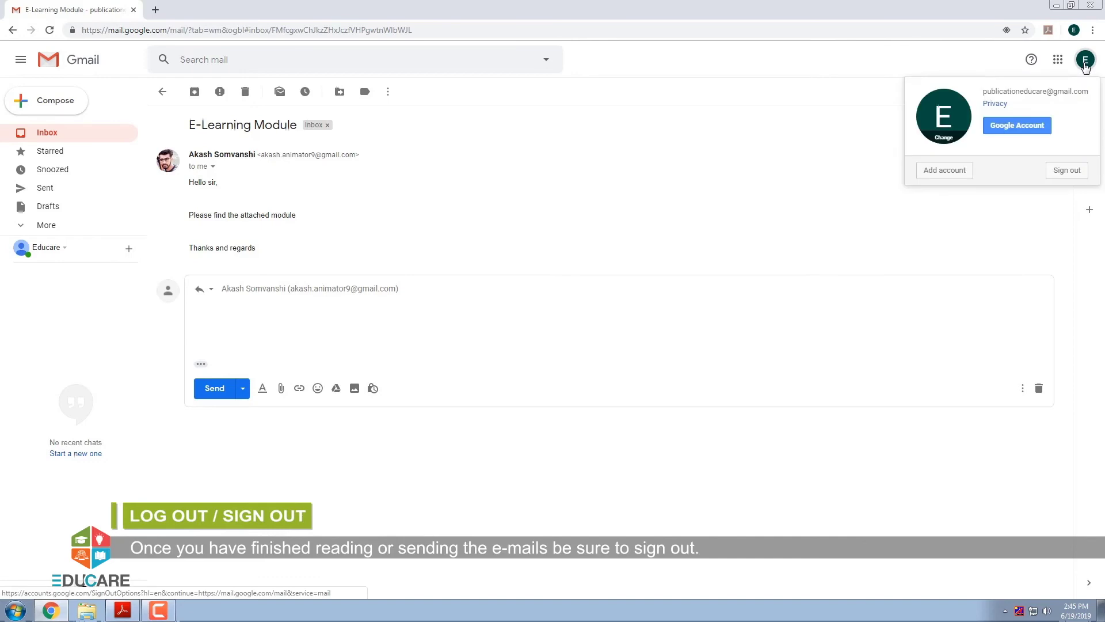